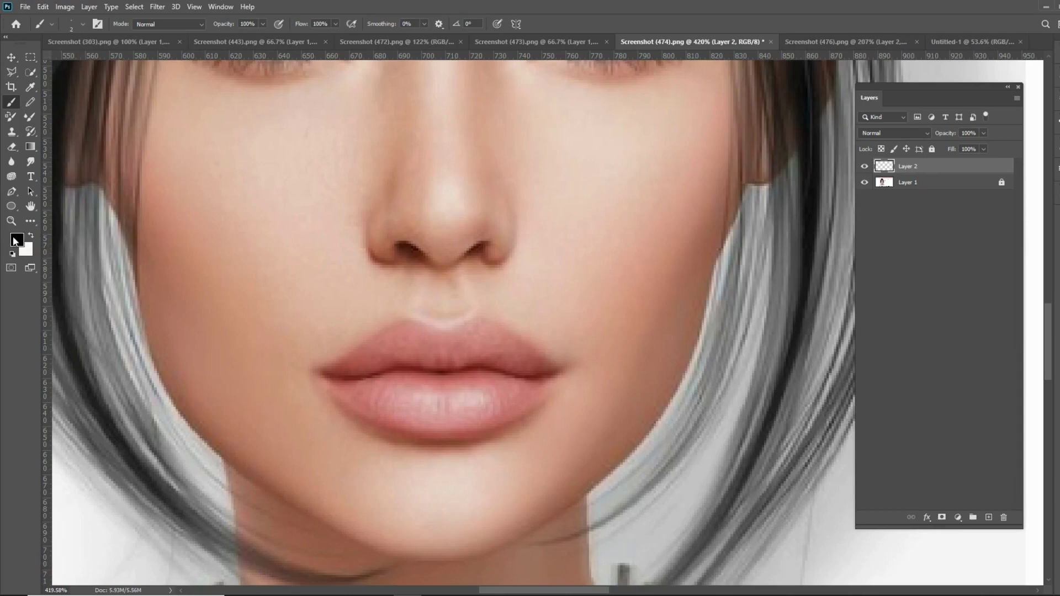
Sample the rose lip colour as the paint colour, check its values in the Color Picker, and return to the Brush
click(30, 87)
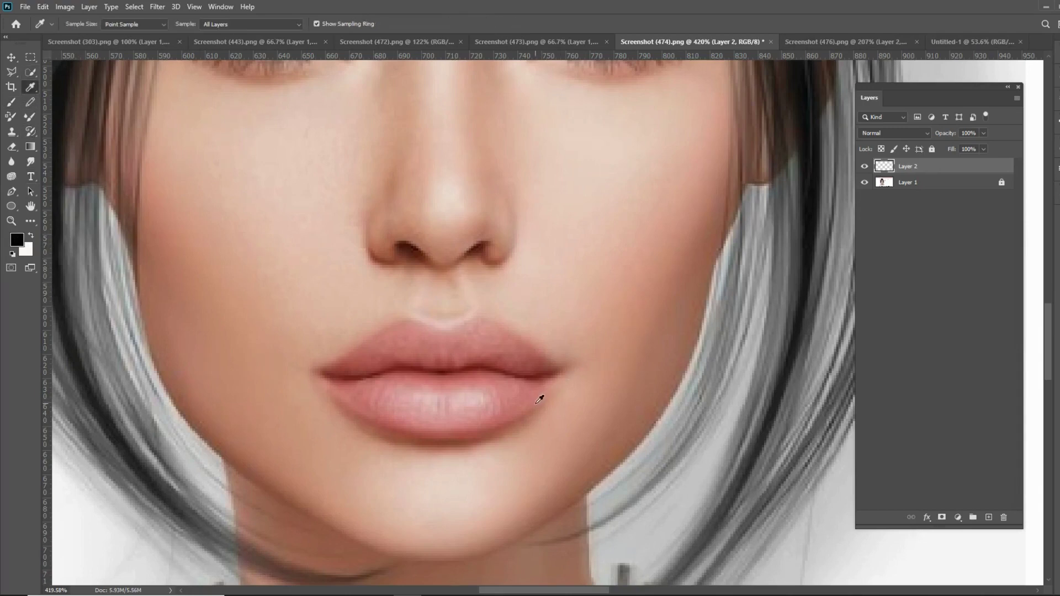
click(511, 413)
click(17, 240)
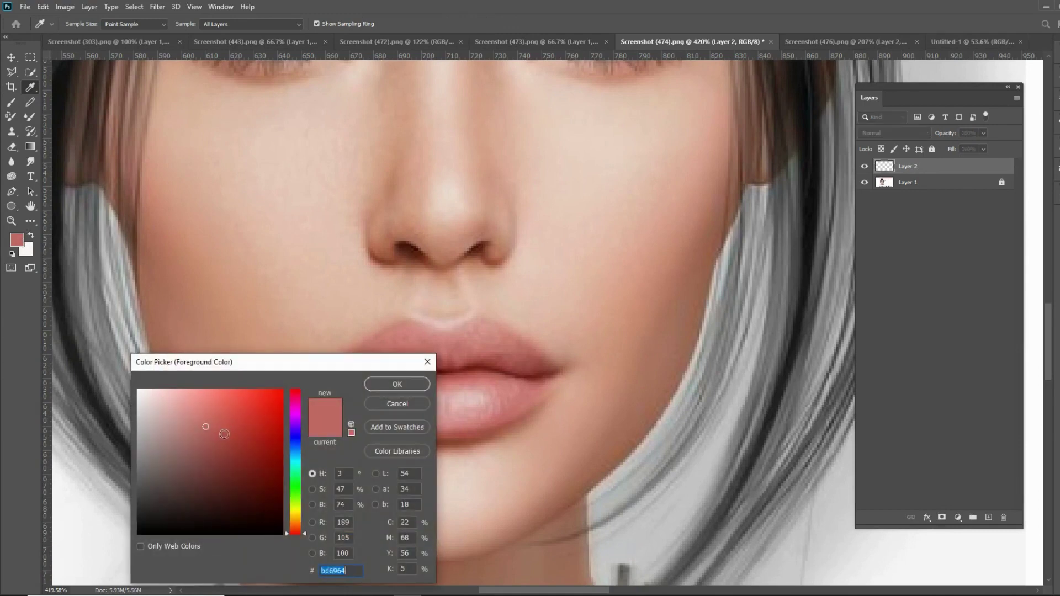
click(397, 384)
click(15, 105)
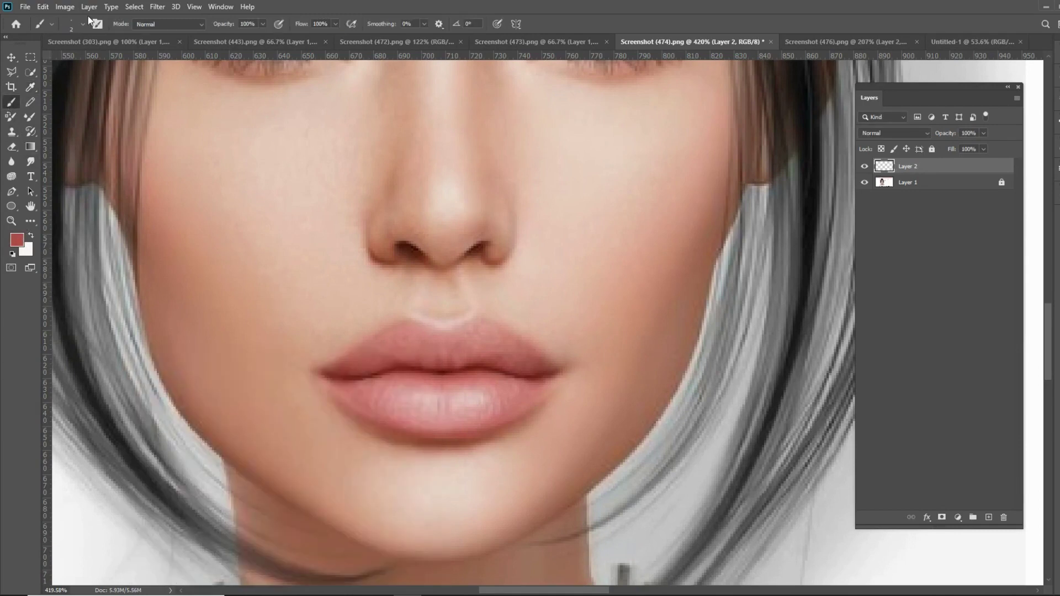
click(84, 25)
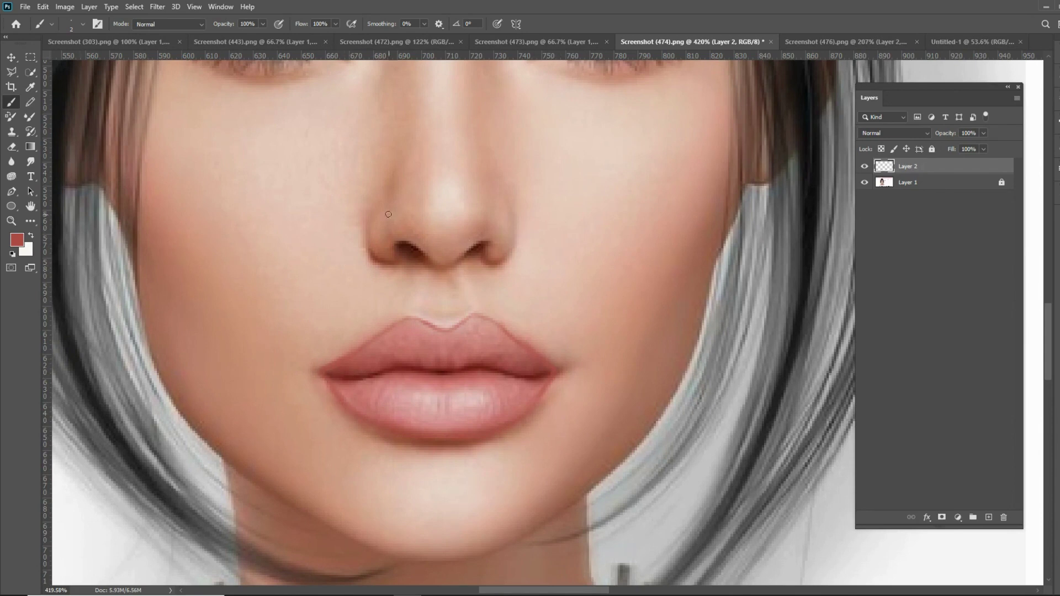
key(i)
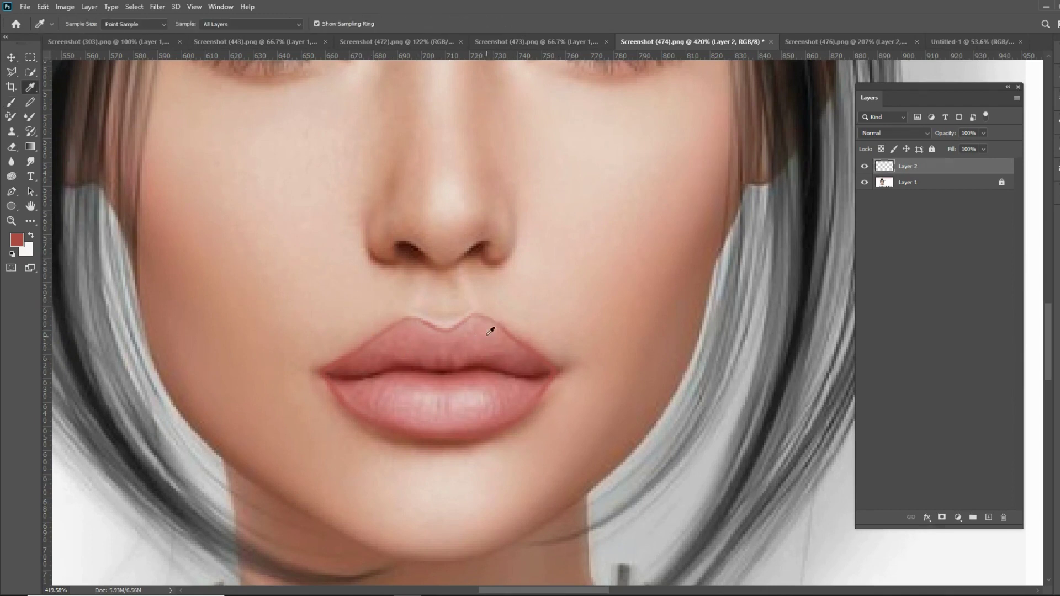
Sample a darker lip red, test it along the upper lip, undo the strokes, and add Layer 3
click(522, 368)
click(12, 102)
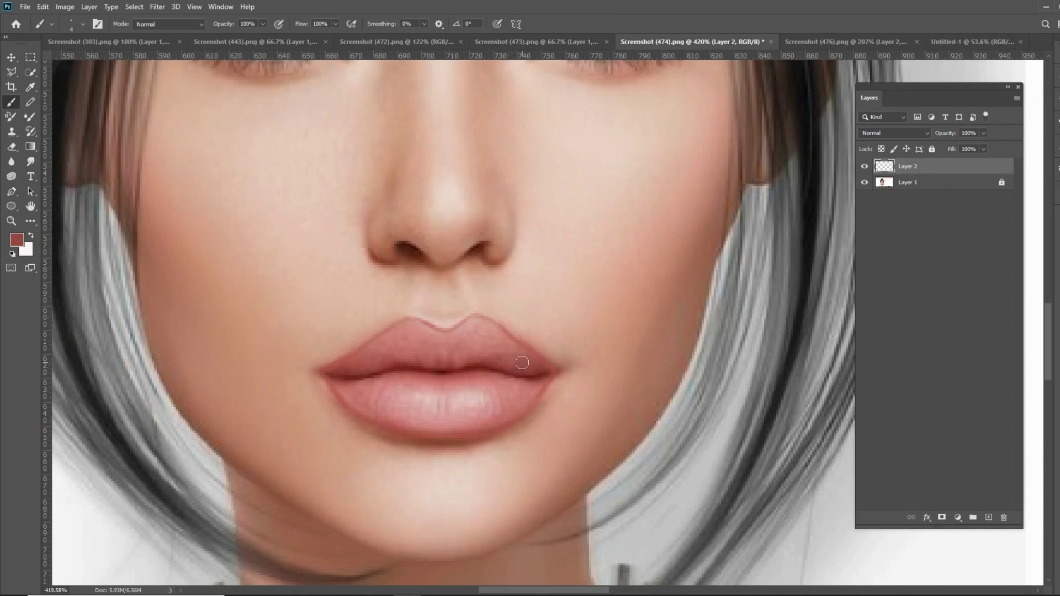
mouse_move(512, 349)
mouse_down()
mouse_move(534, 361)
mouse_move(445, 372)
mouse_move(545, 371)
mouse_up()
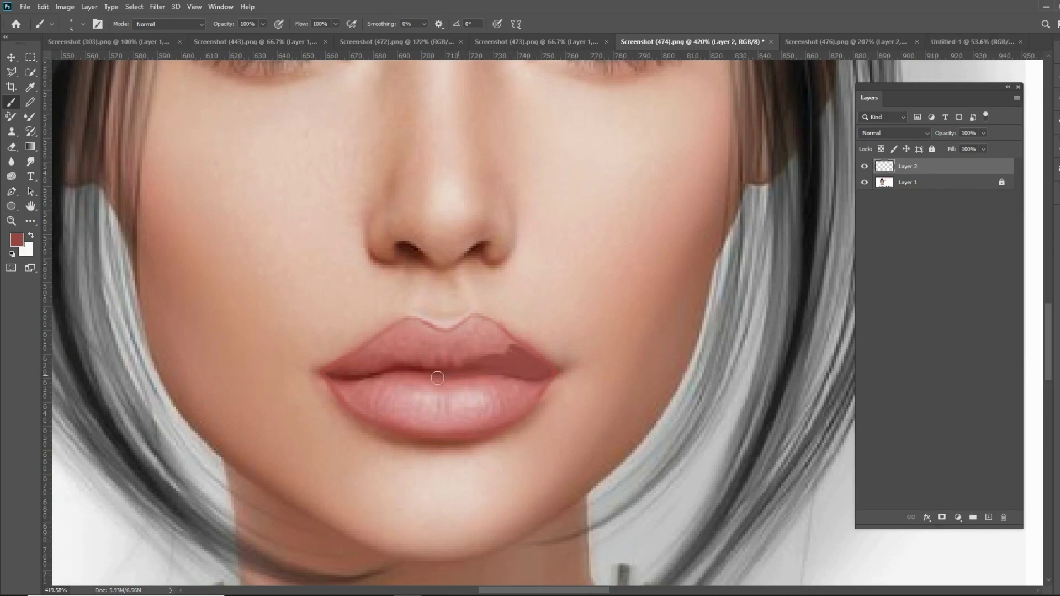
mouse_move(438, 378)
mouse_down()
mouse_move(426, 381)
mouse_move(509, 367)
mouse_up()
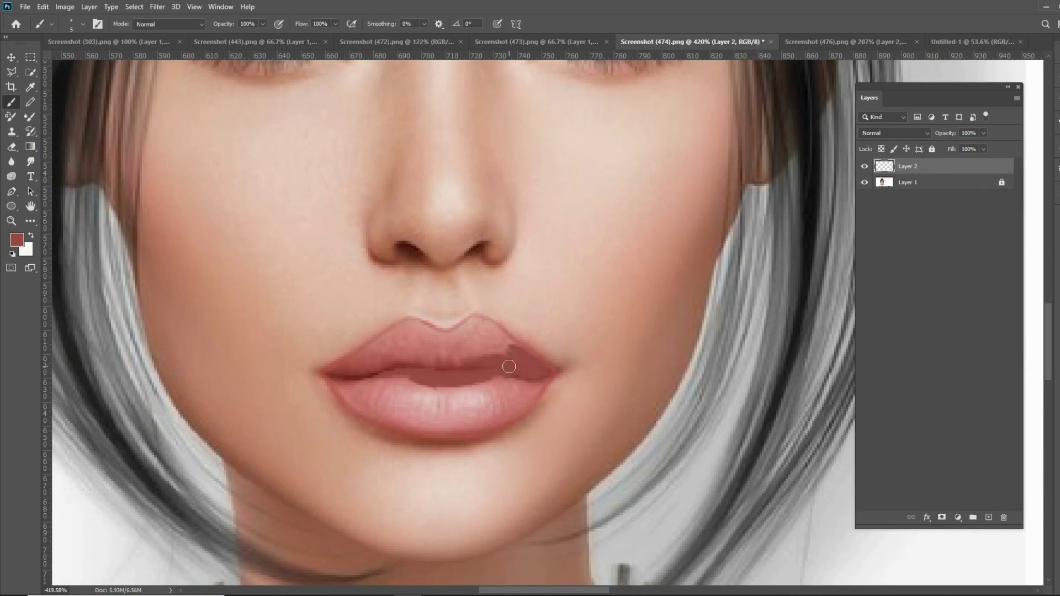
key(ctrl+z)
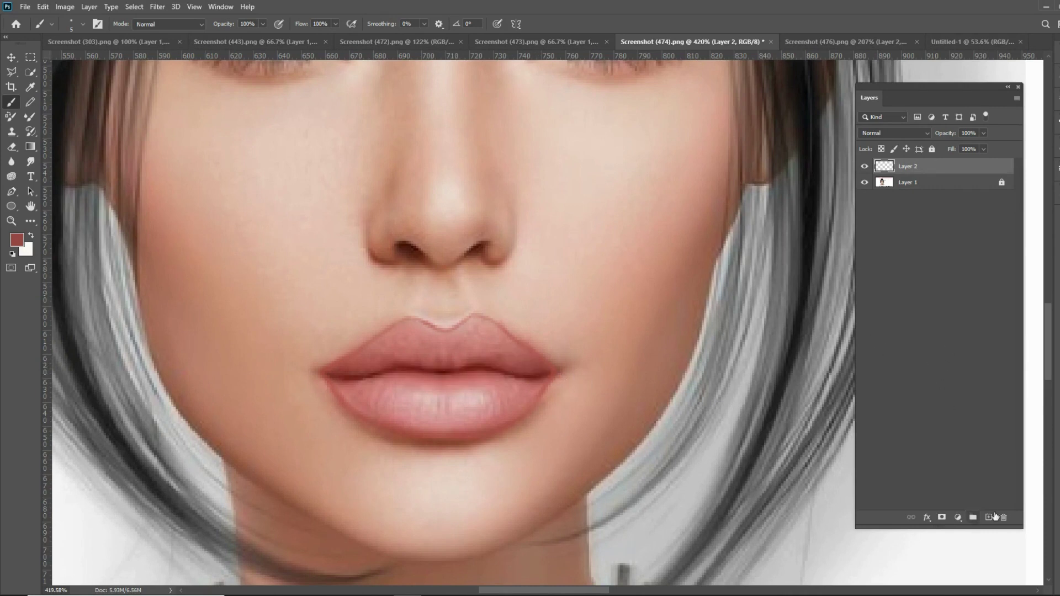
click(989, 517)
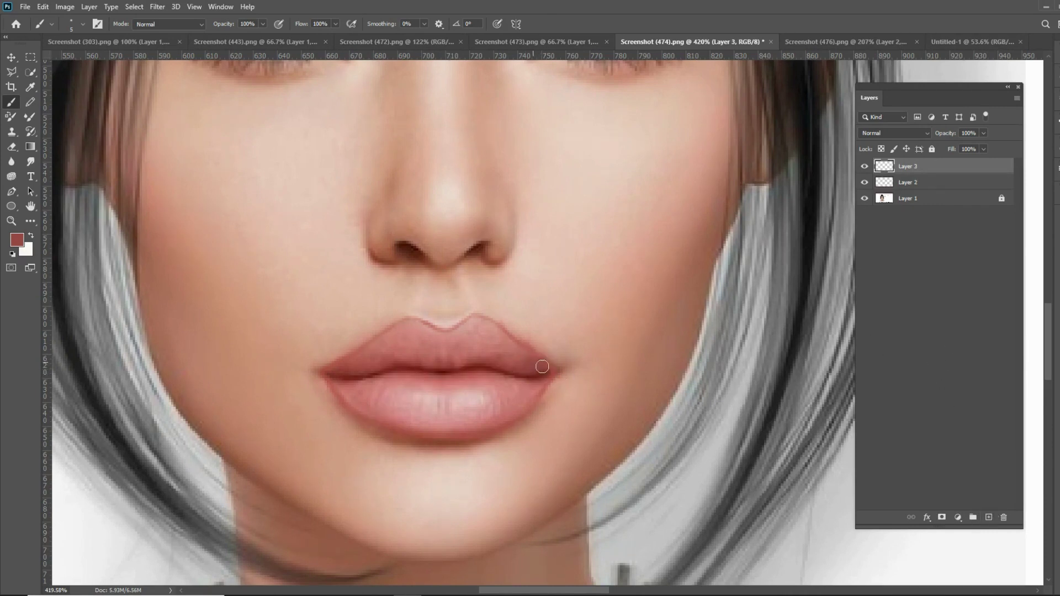
Paint dark red along the upper lip line and its right corner on Layer 3, then add Layer 4
drag(542, 367, 369, 373)
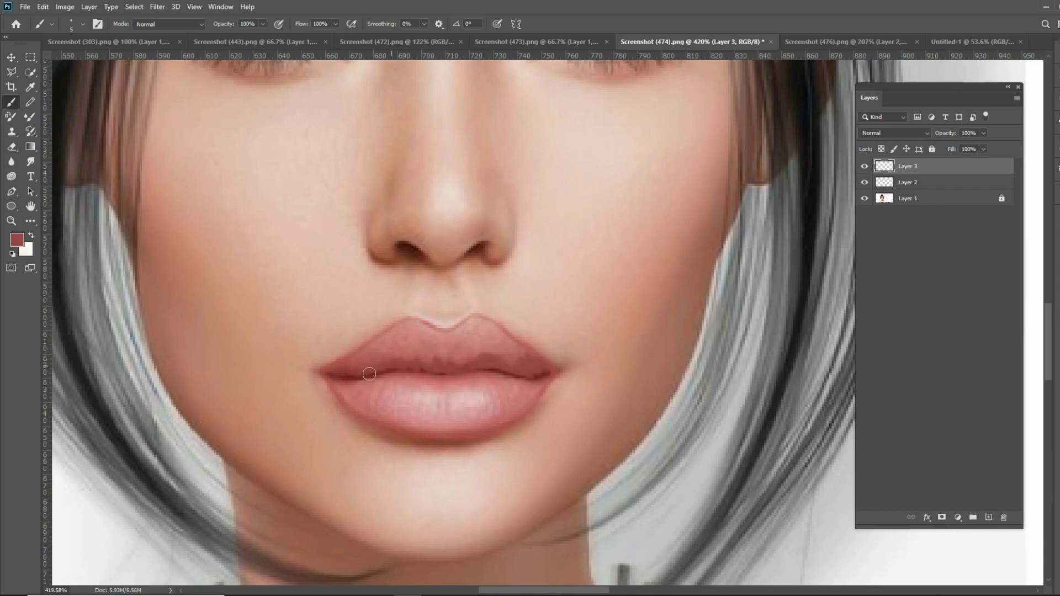
mouse_move(369, 374)
mouse_down()
mouse_move(352, 378)
mouse_move(444, 372)
mouse_up()
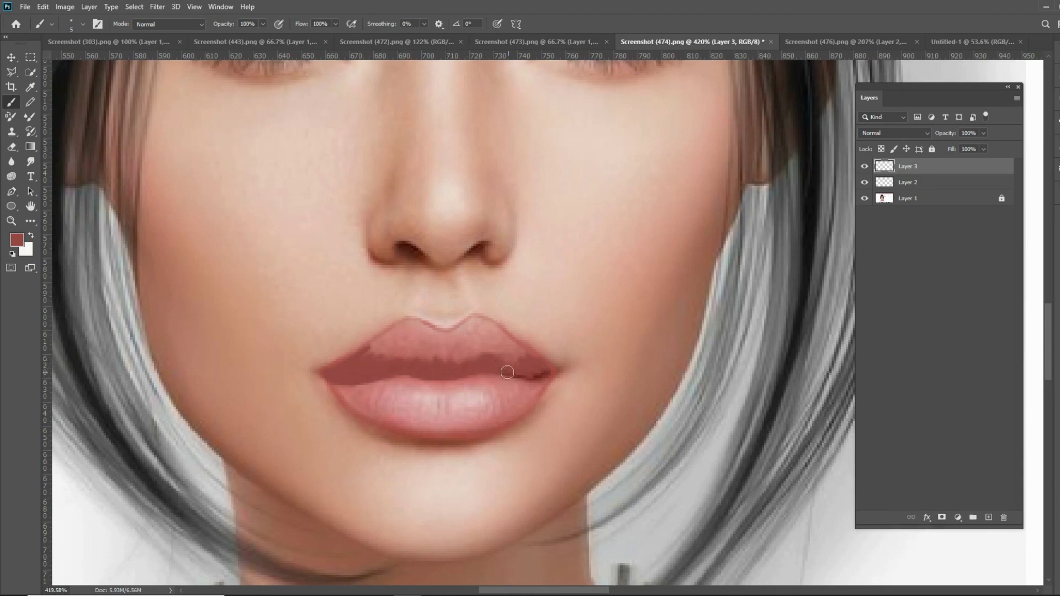
mouse_move(507, 372)
mouse_down()
mouse_move(532, 367)
mouse_move(530, 383)
mouse_up()
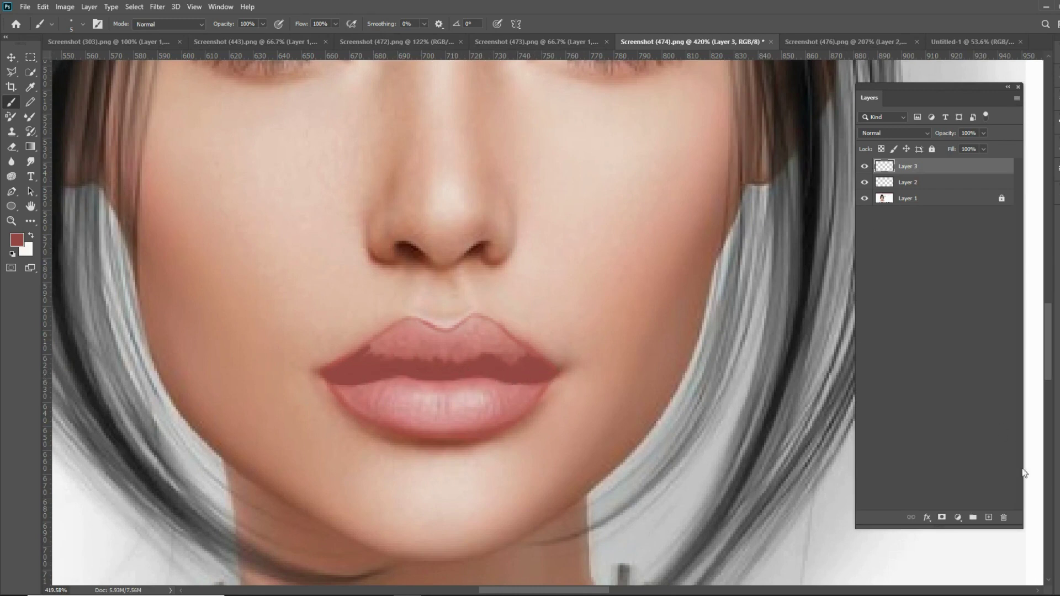
click(988, 517)
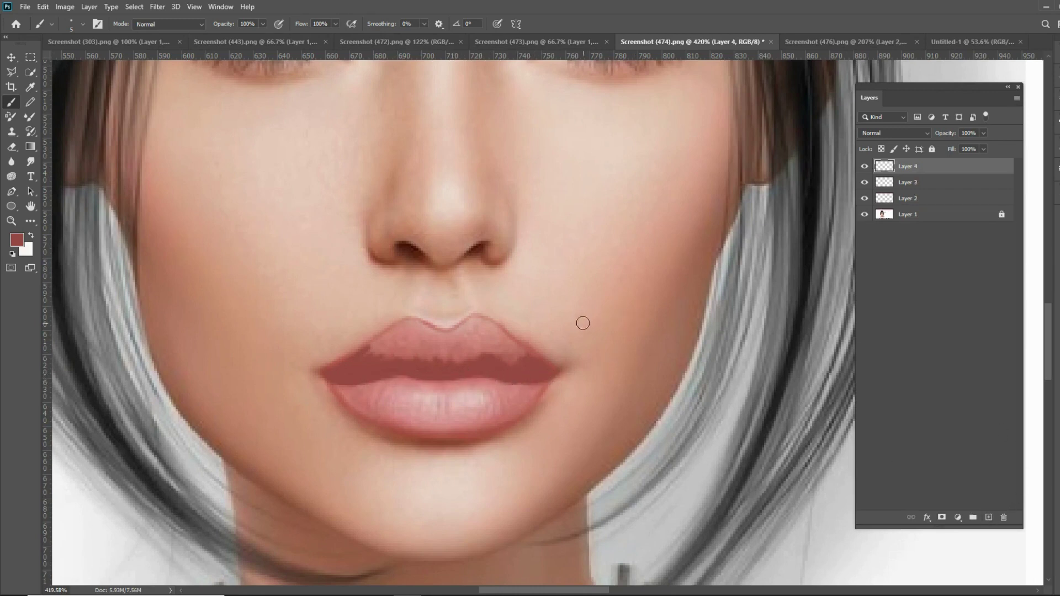
Sample a lighter pink from the upper lip and paint light streaks across its dark band
key(u)
key(i)
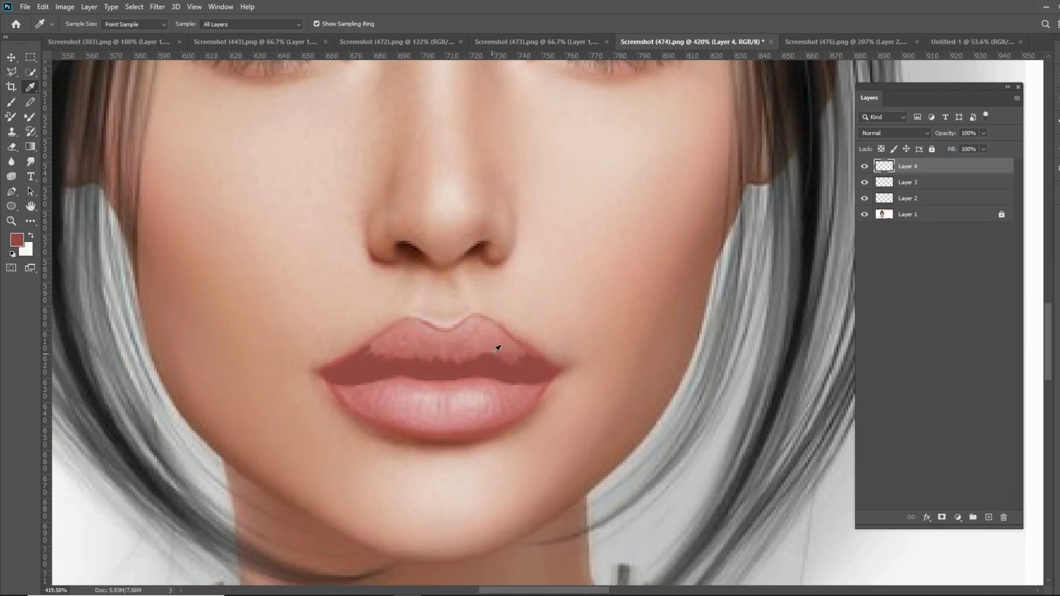
click(511, 350)
click(11, 102)
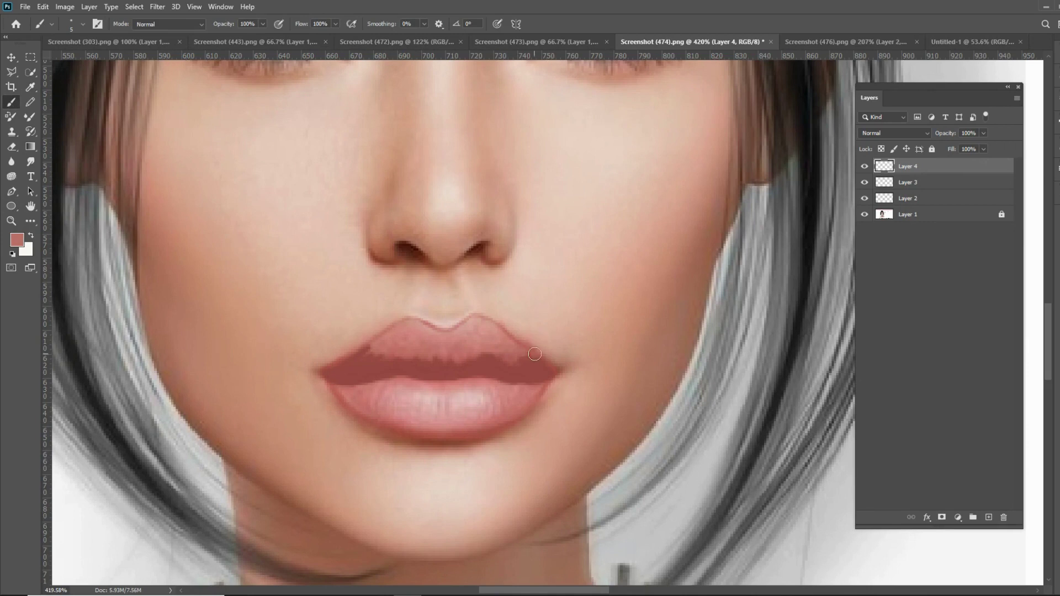
mouse_move(515, 343)
mouse_down()
mouse_move(440, 360)
mouse_move(378, 347)
mouse_up()
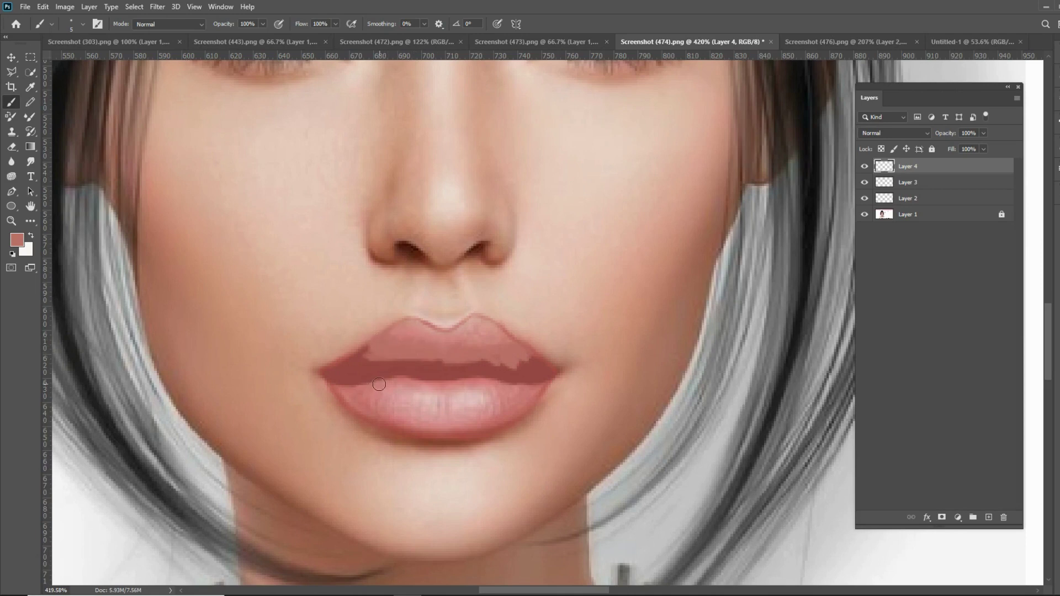
drag(389, 362, 361, 377)
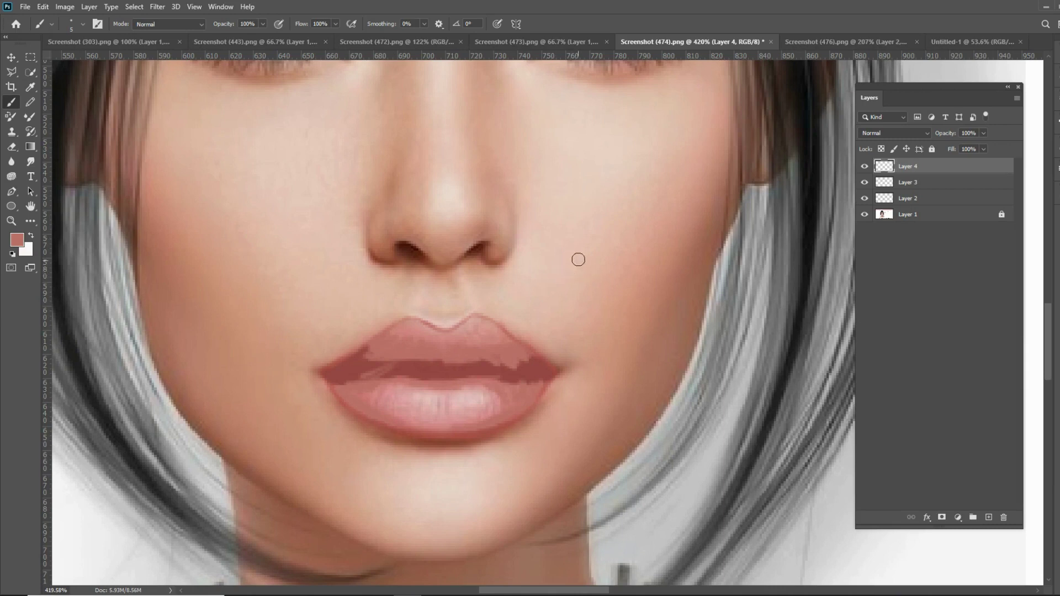
Resample a pale pink lip tone for the Brush, then add empty Layer 5 above Layer 4
key(i)
click(492, 336)
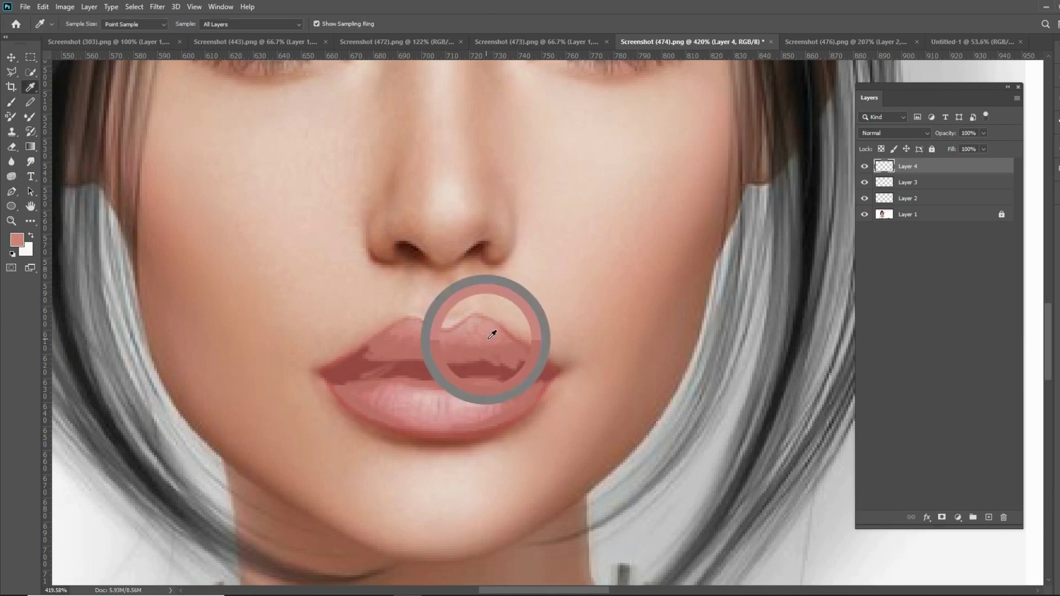
key(b)
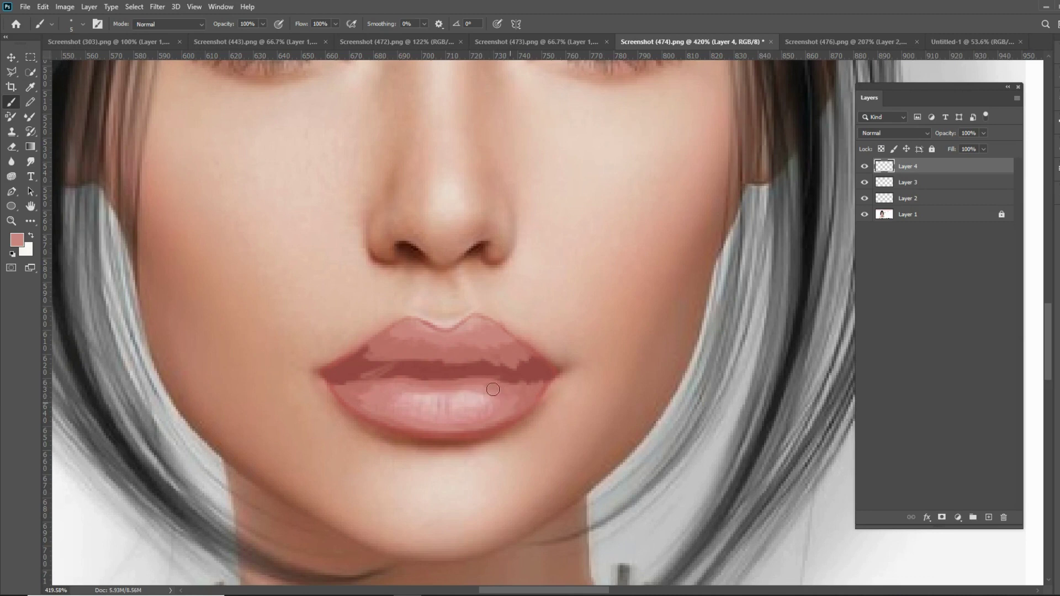
click(31, 88)
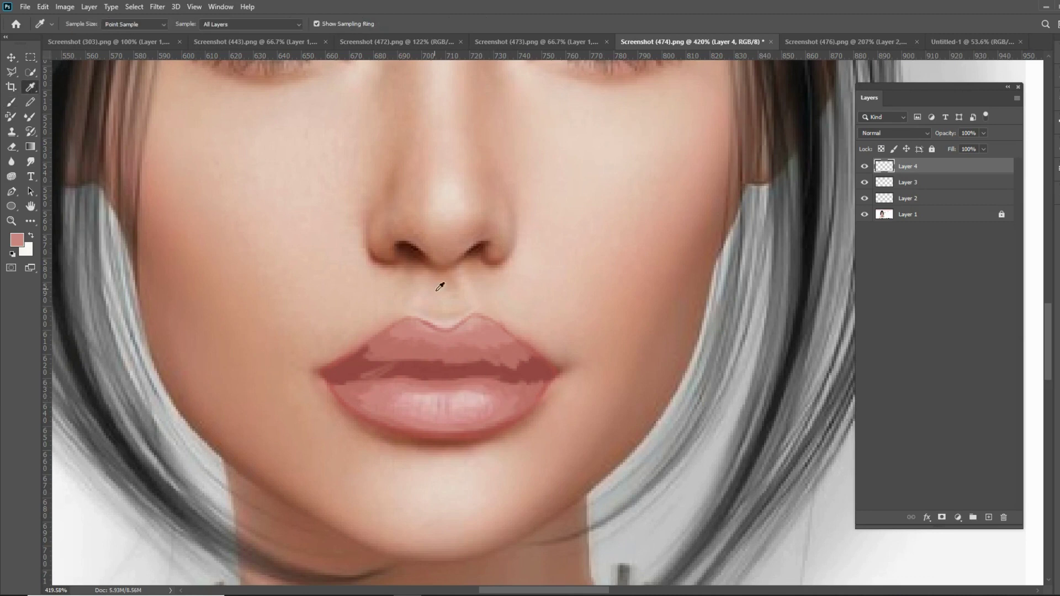
click(478, 324)
key(b)
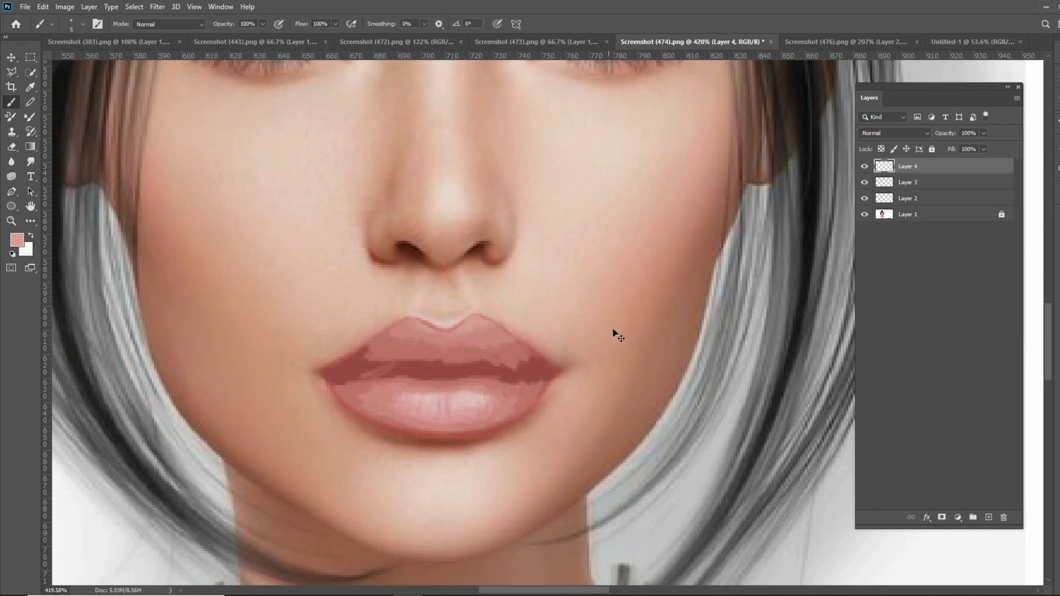
click(989, 518)
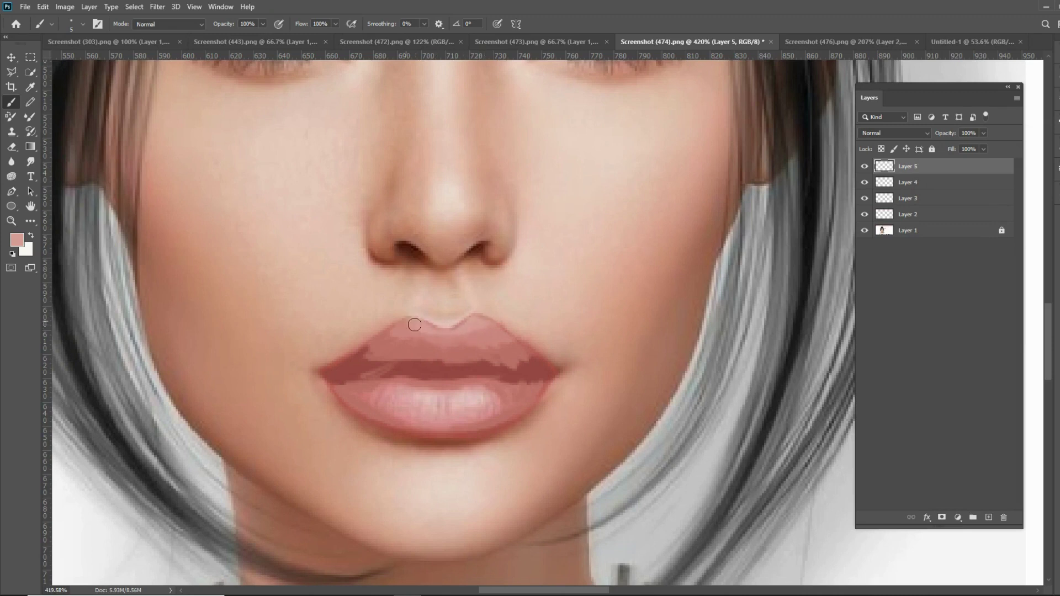
Sample a slightly darker lip colour, resample another lip tone, and add empty Layer 6
click(31, 86)
click(406, 326)
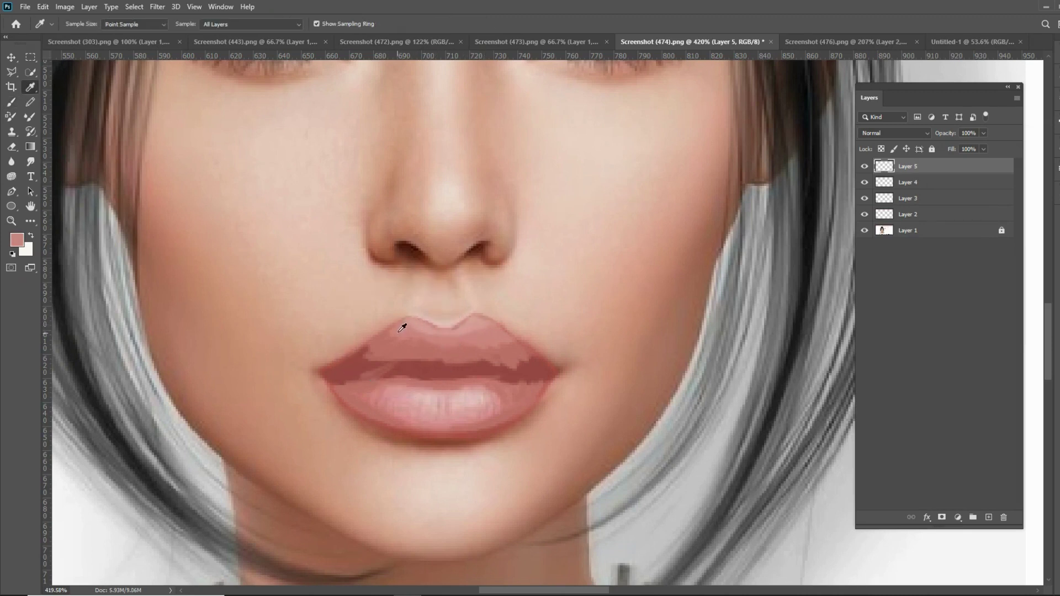
key(b)
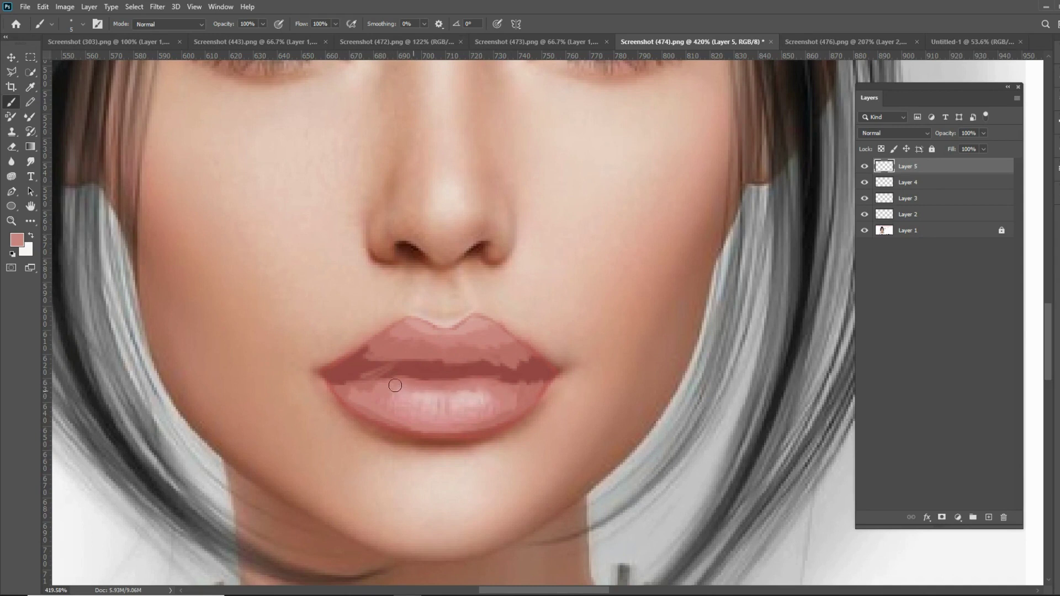
click(31, 87)
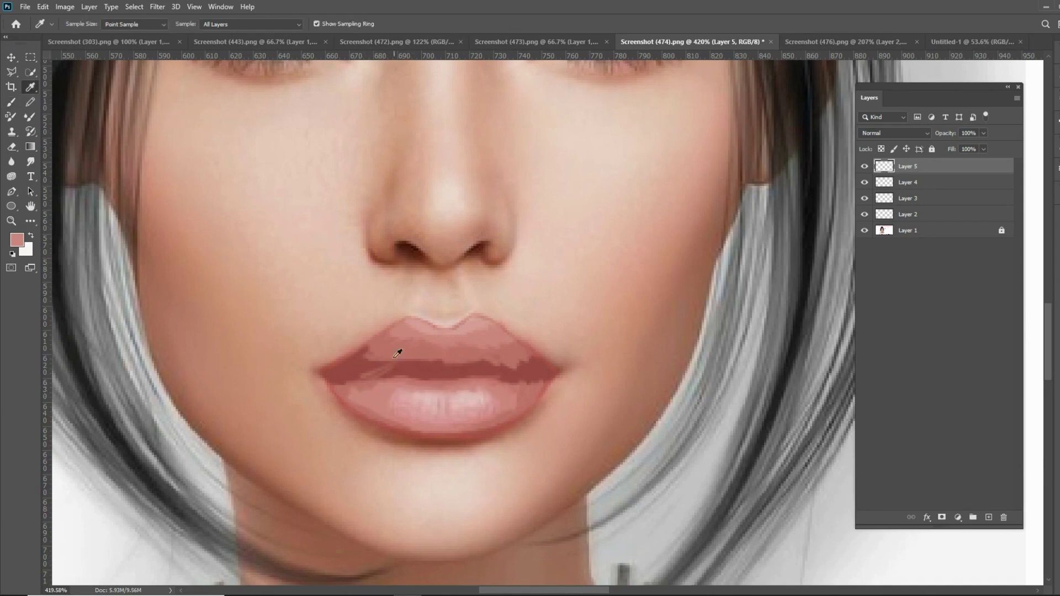
click(401, 404)
click(11, 102)
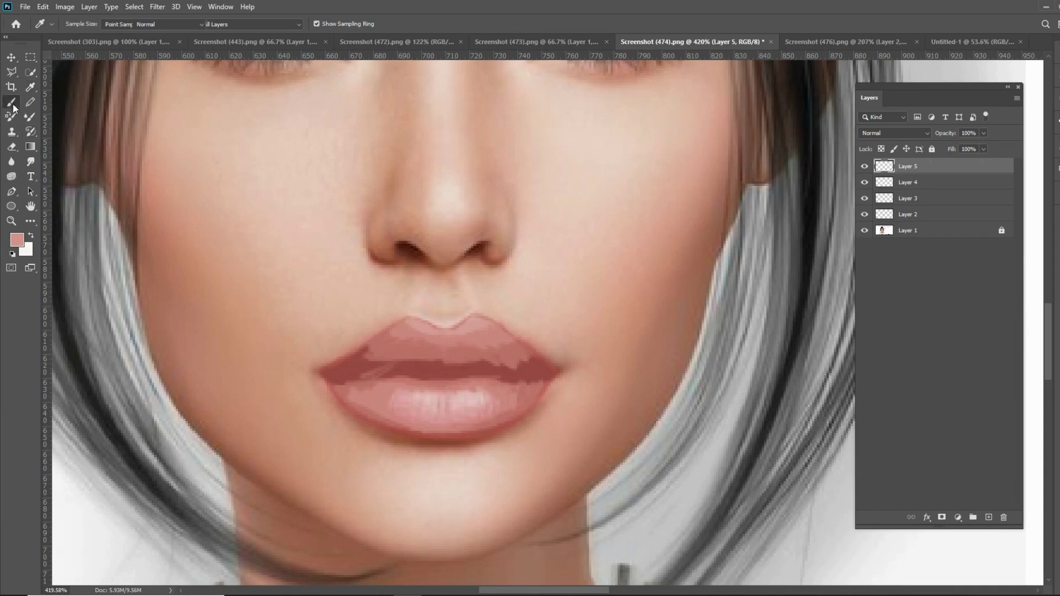
click(987, 517)
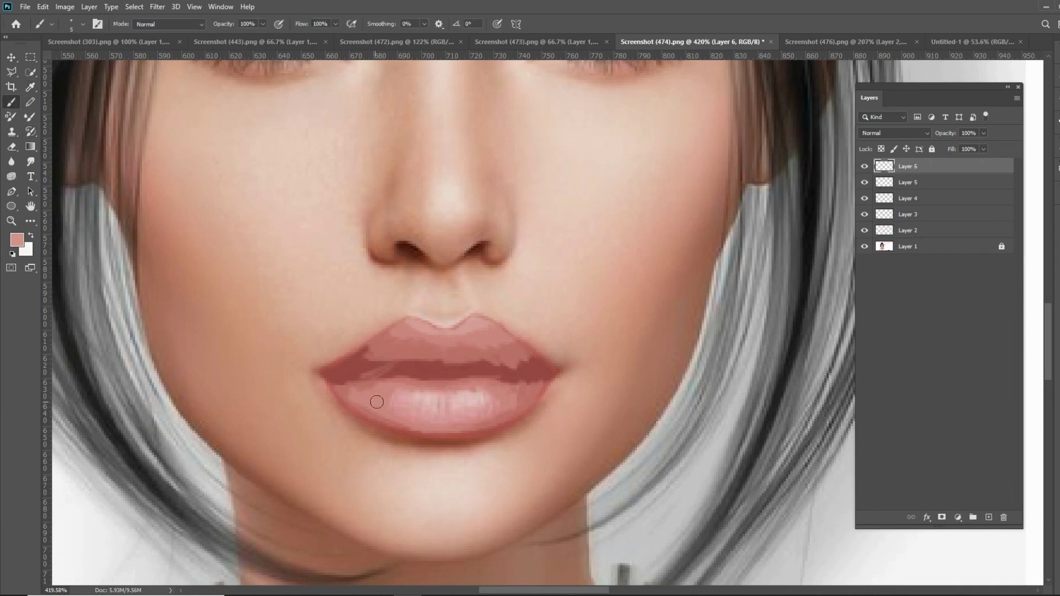
Shade the lower lip on Layer 6, add Layer 7, and sample a lighter pink from the lip
mouse_move(391, 392)
mouse_down()
mouse_move(433, 416)
mouse_move(491, 392)
mouse_move(452, 417)
mouse_move(407, 392)
mouse_up()
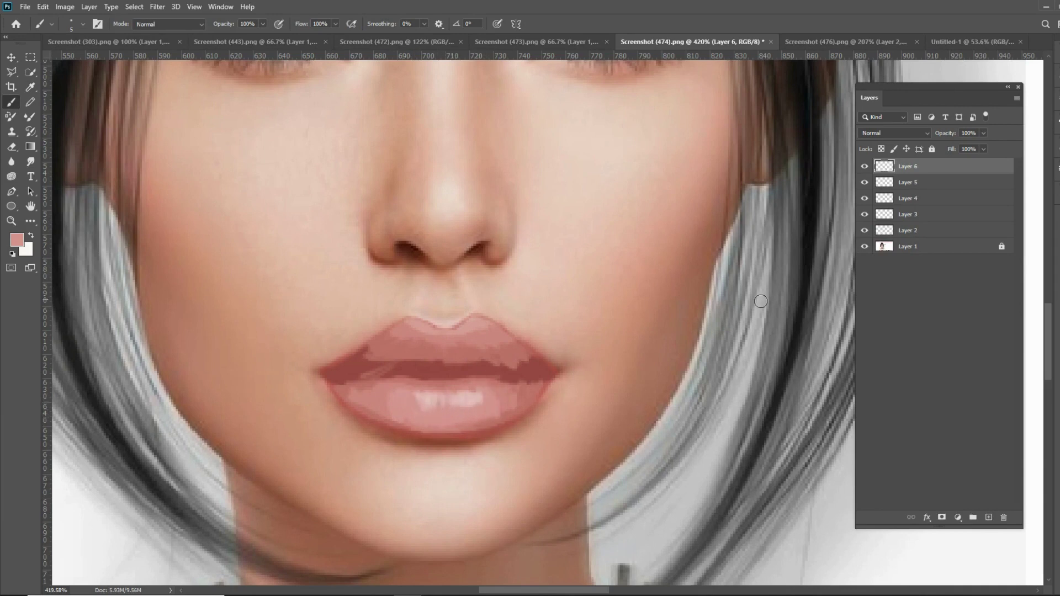
click(990, 517)
click(31, 87)
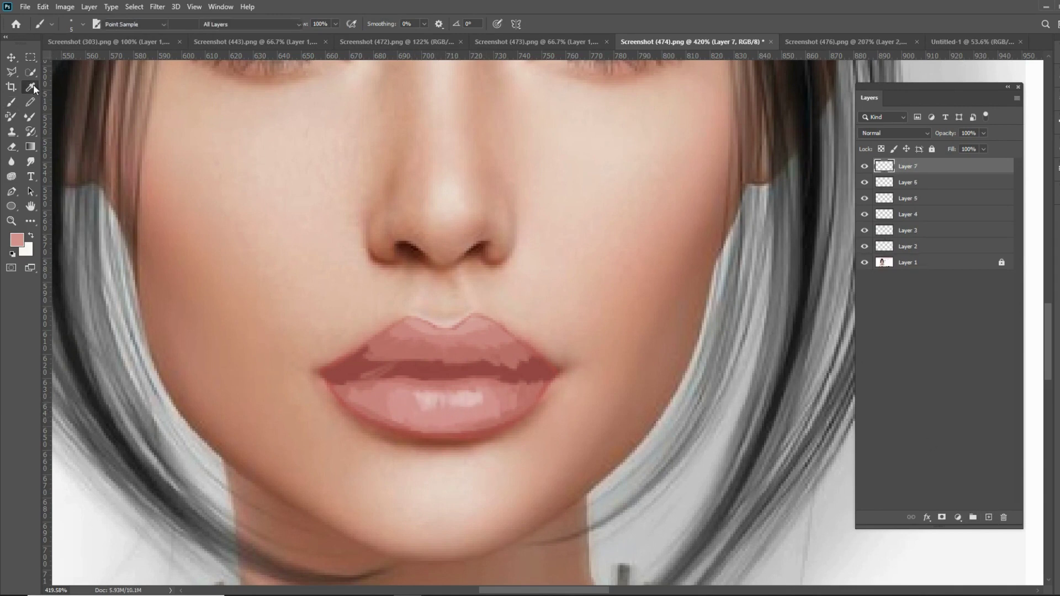
click(471, 397)
key(b)
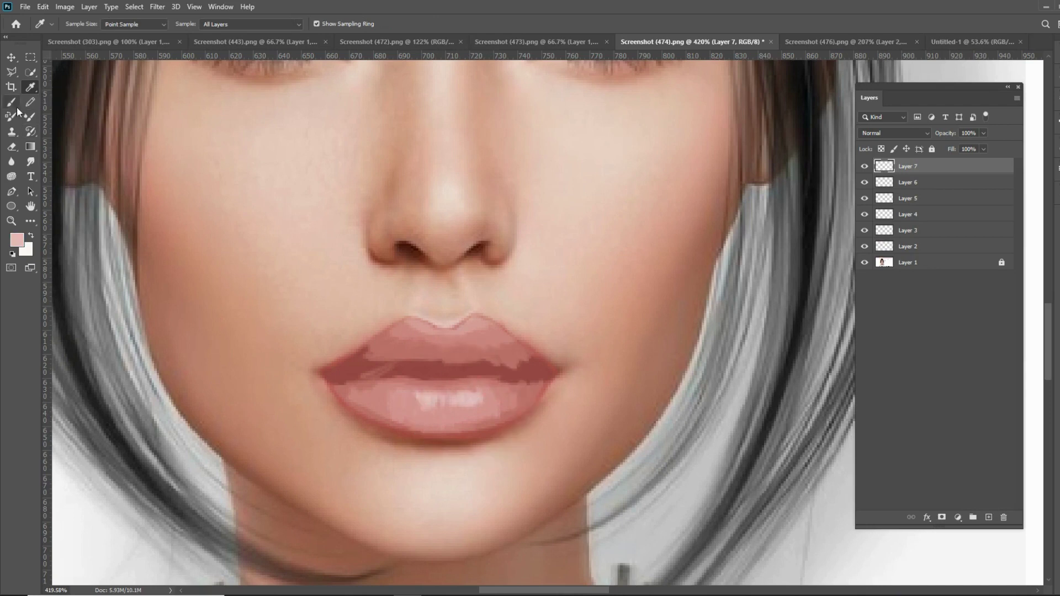
Paint a light pink highlight along the lower lip and check the brush presets
mouse_move(422, 398)
mouse_down()
mouse_move(462, 405)
mouse_move(478, 390)
mouse_move(461, 407)
mouse_move(441, 401)
mouse_up()
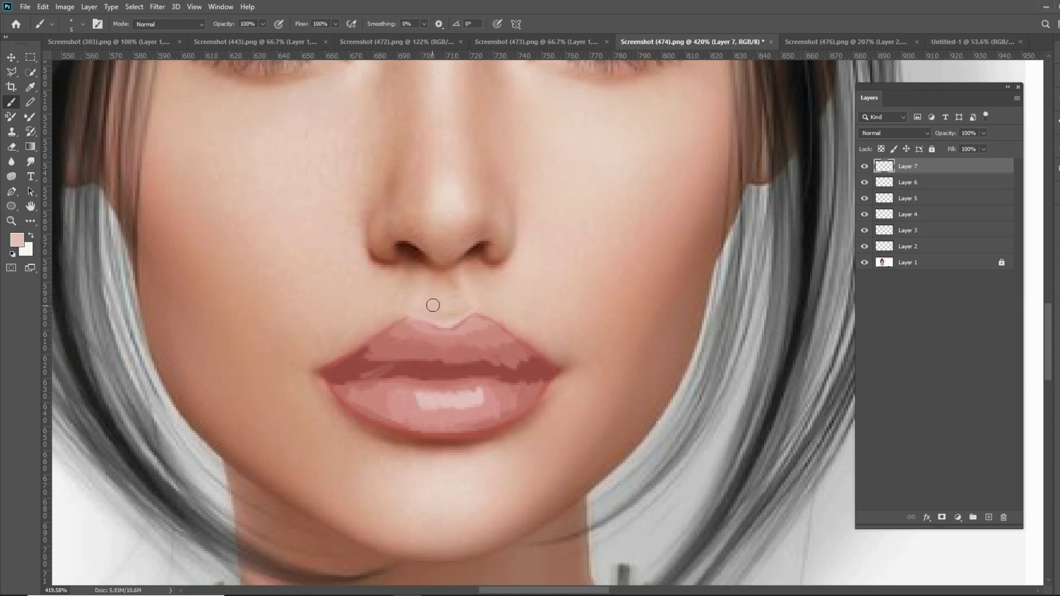
click(83, 25)
key(Escape)
Add Layer 8, hide Layers 2–7 to reveal the photo lips, and sample a dark red
click(988, 519)
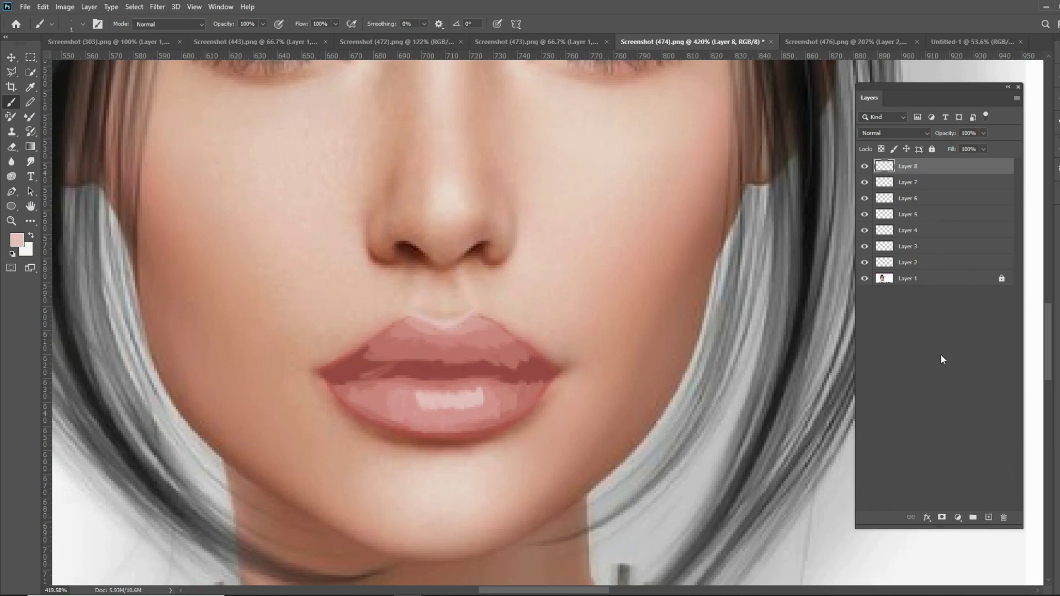
drag(864, 185, 864, 263)
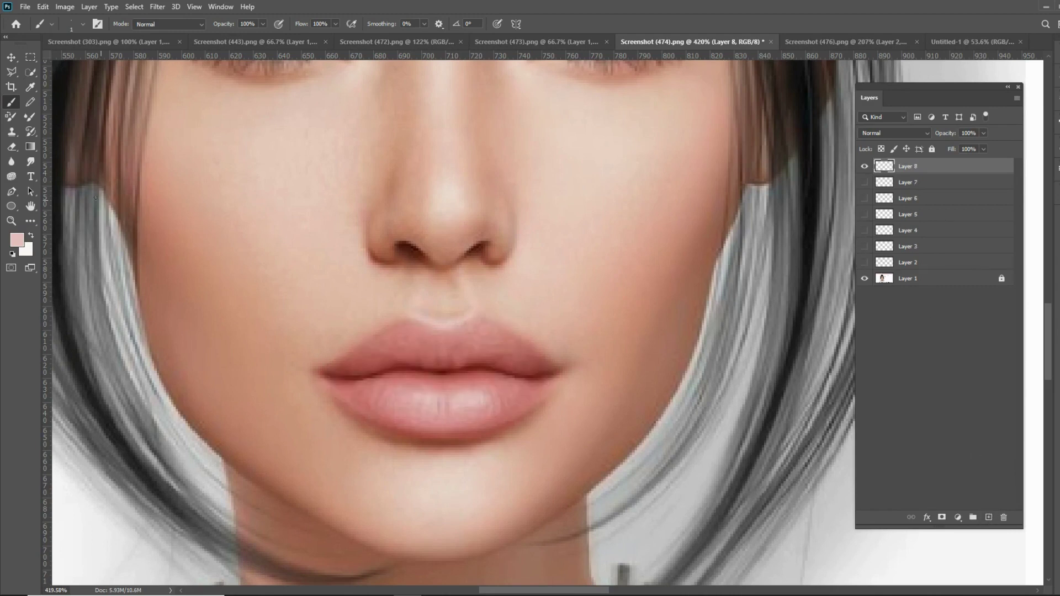
click(28, 86)
click(477, 369)
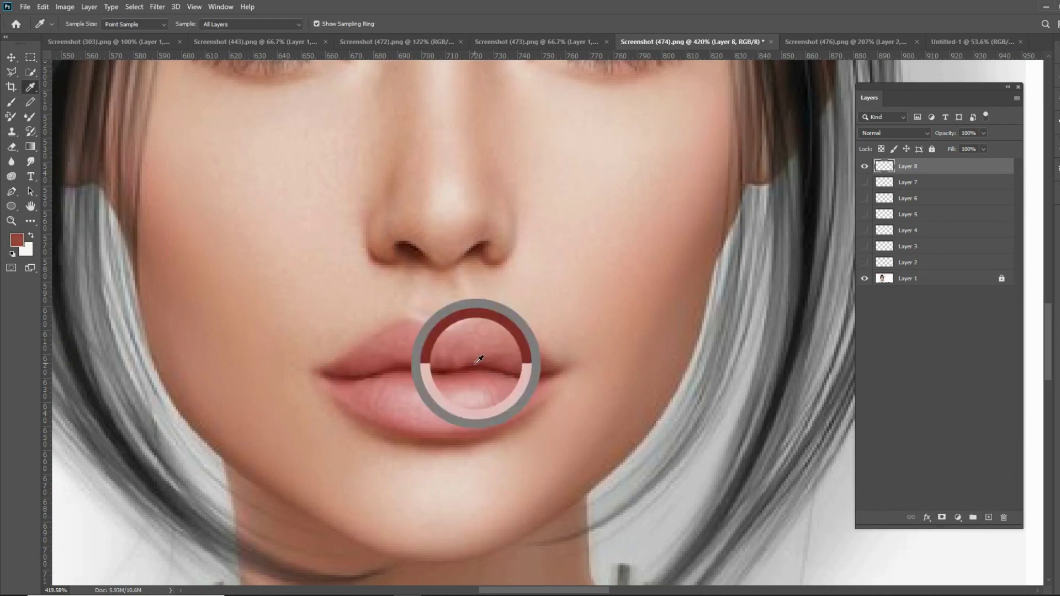
click(11, 102)
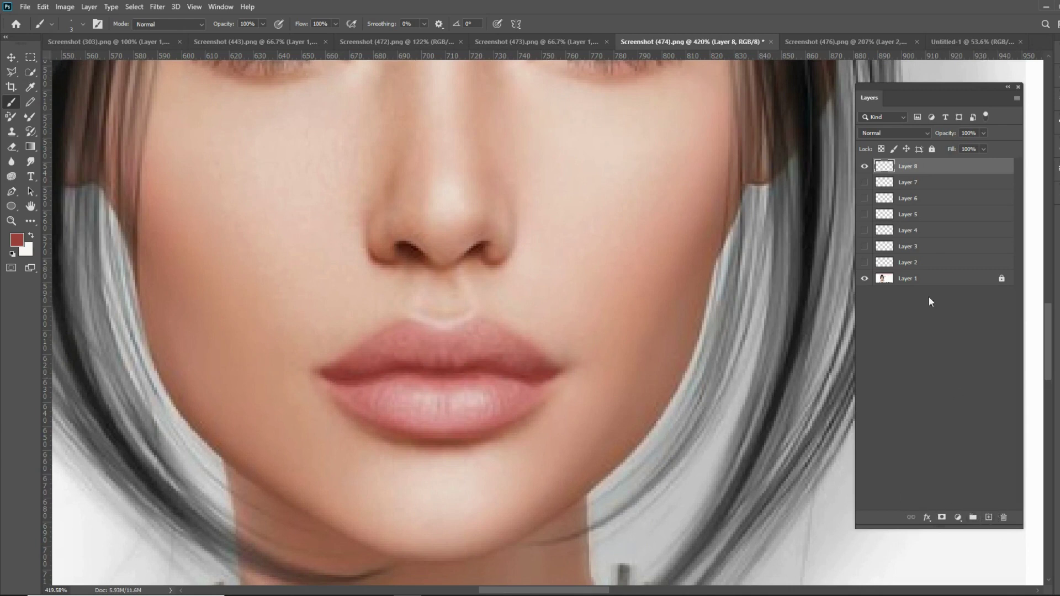
Add Layer 9, hide Layer 8's lip-line stroke, and sample a darker lip red
click(988, 517)
click(864, 182)
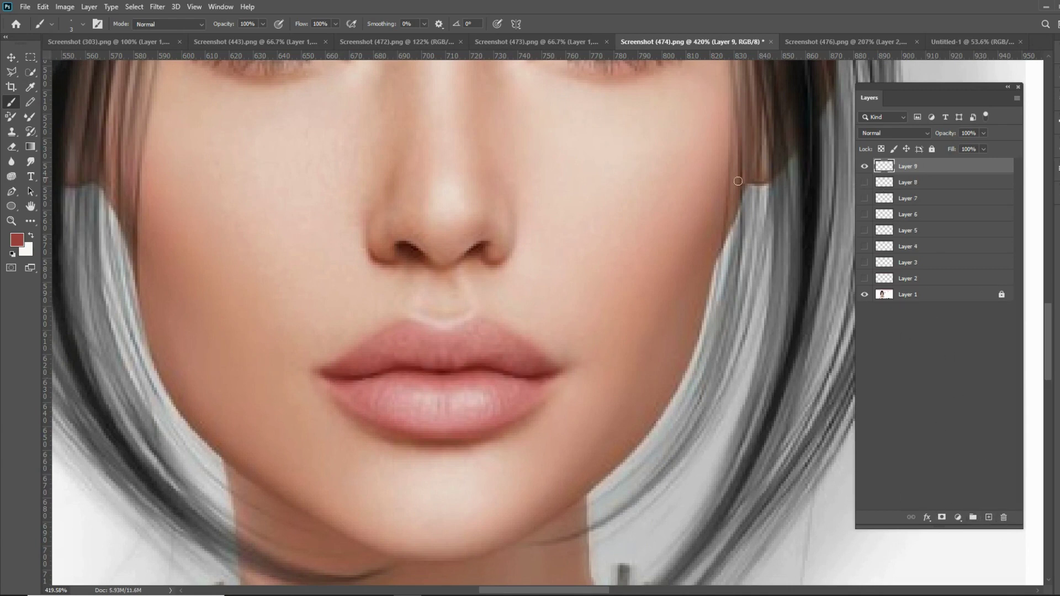
key(i)
click(414, 367)
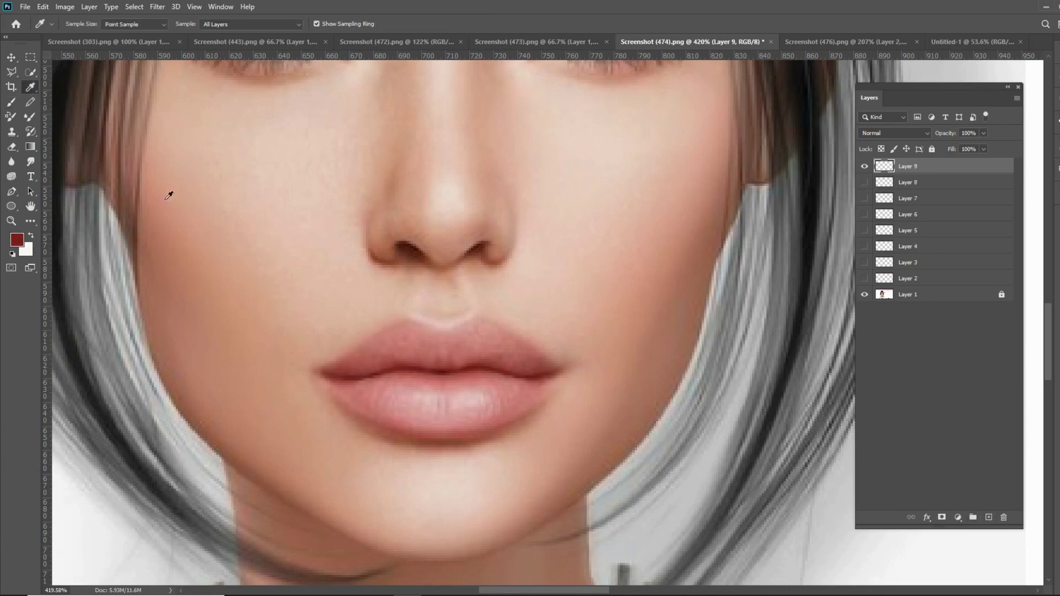
click(11, 102)
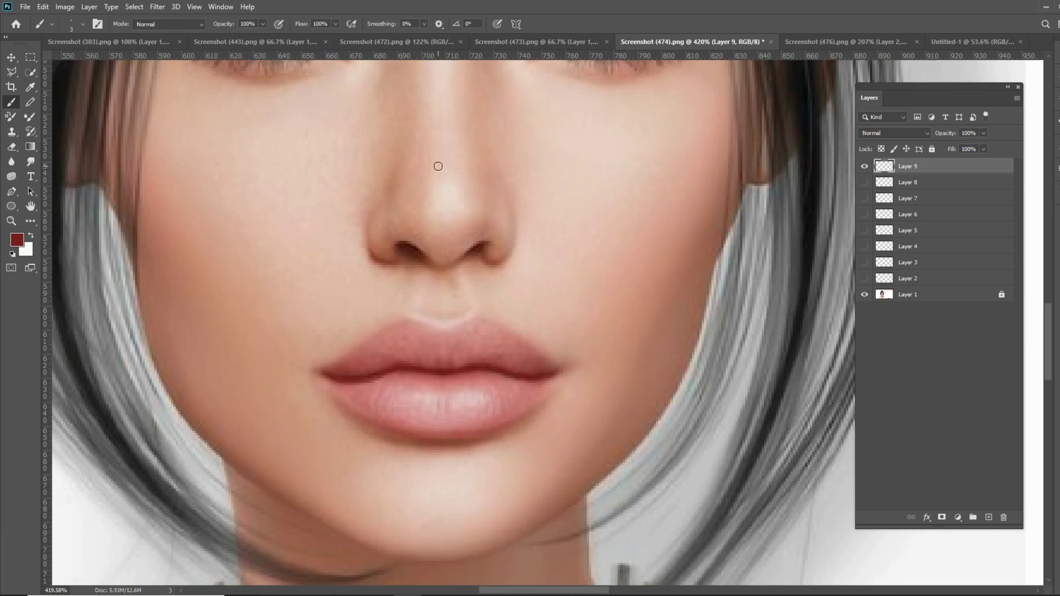
Zoom in on the finished painted lips in the lips document
key(v)
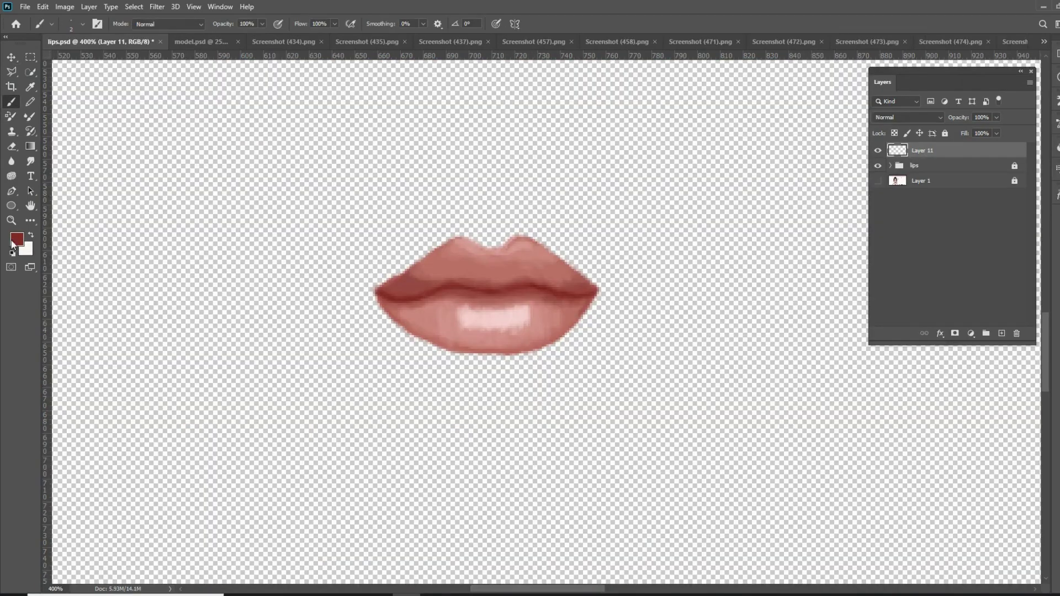
click(11, 220)
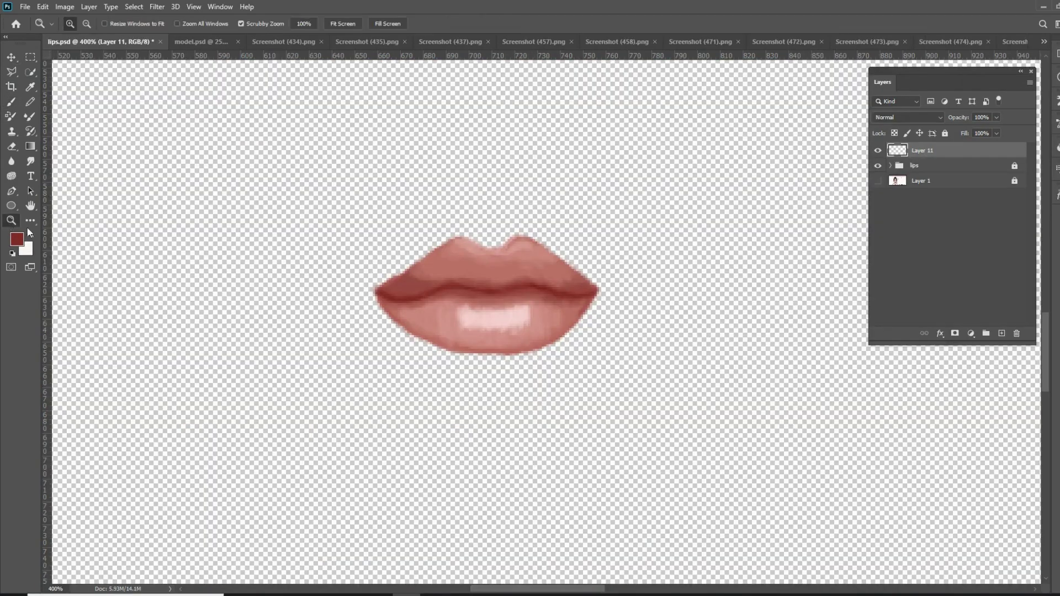
click(526, 310)
click(490, 305)
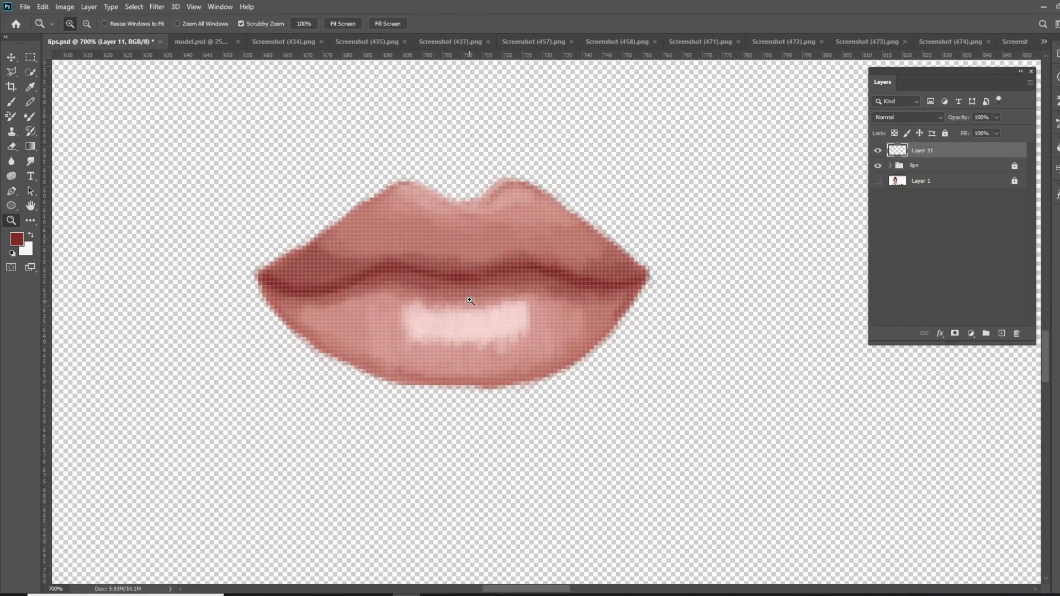